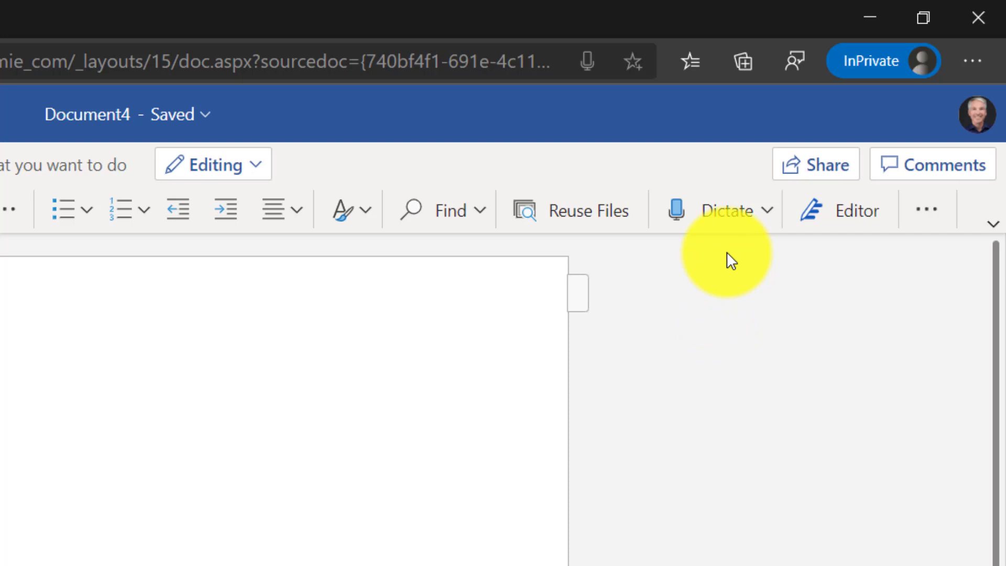
- Turn on Dictate and speak the first paragraph, beginning "You can hear the little noise."
left_click(721, 219)
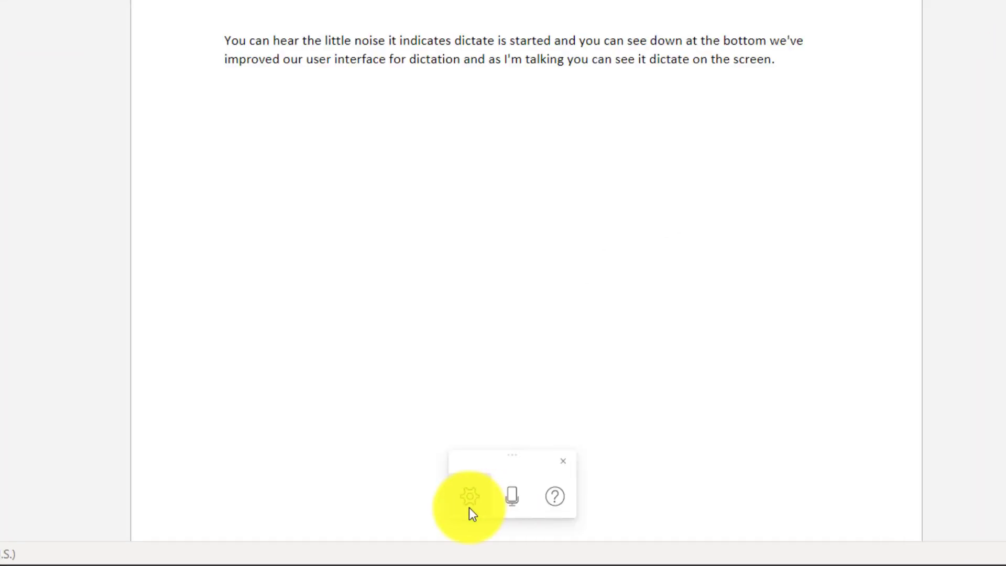
left_click(468, 502)
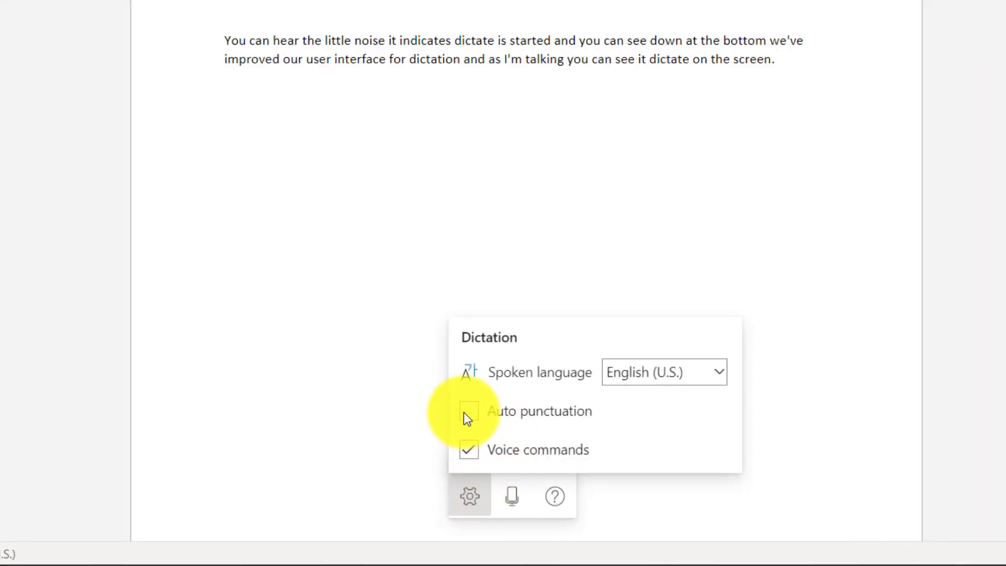
left_click(719, 375)
scroll(741, 459, "down", 3)
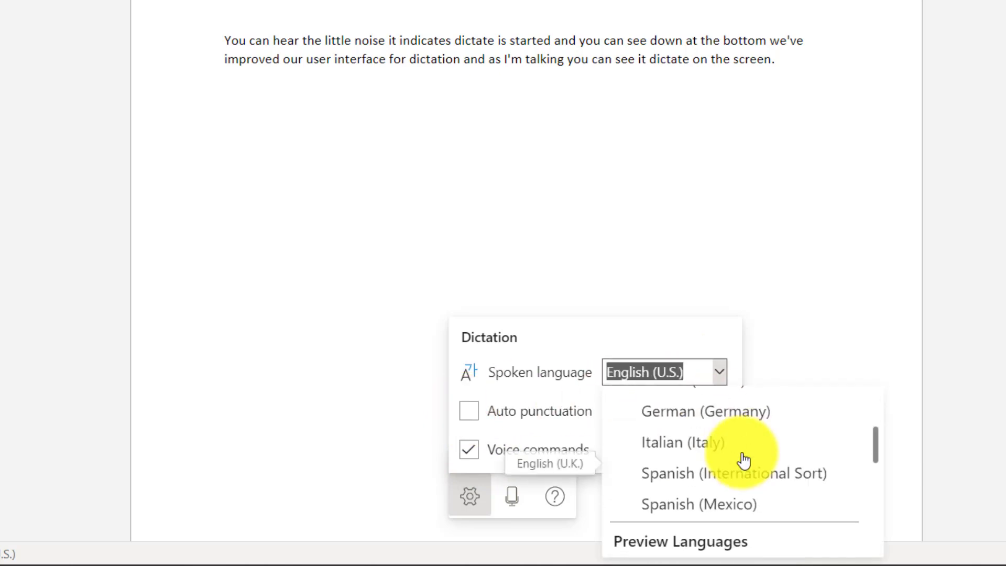
scroll(743, 460, "down", 6)
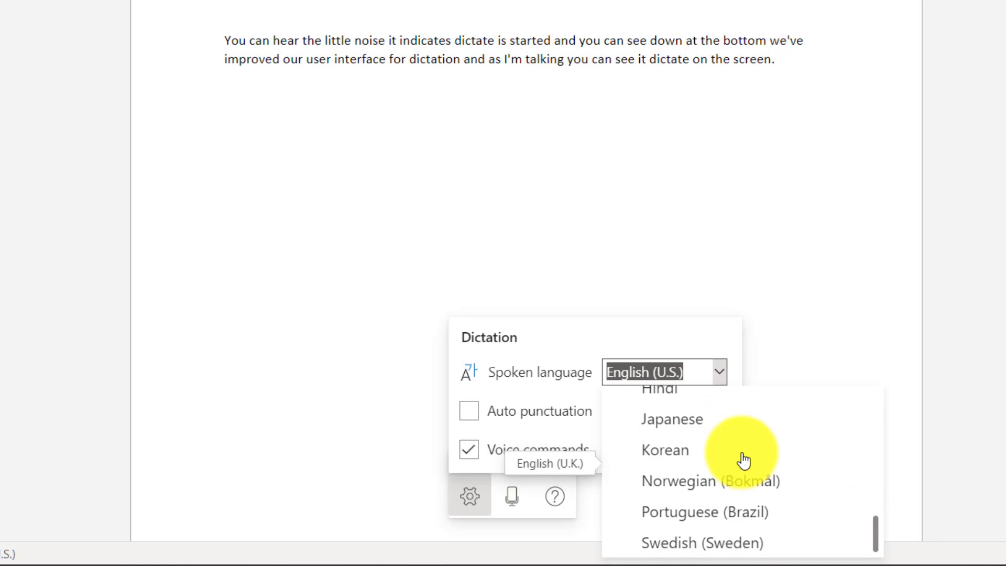
scroll(744, 460, "up", 9)
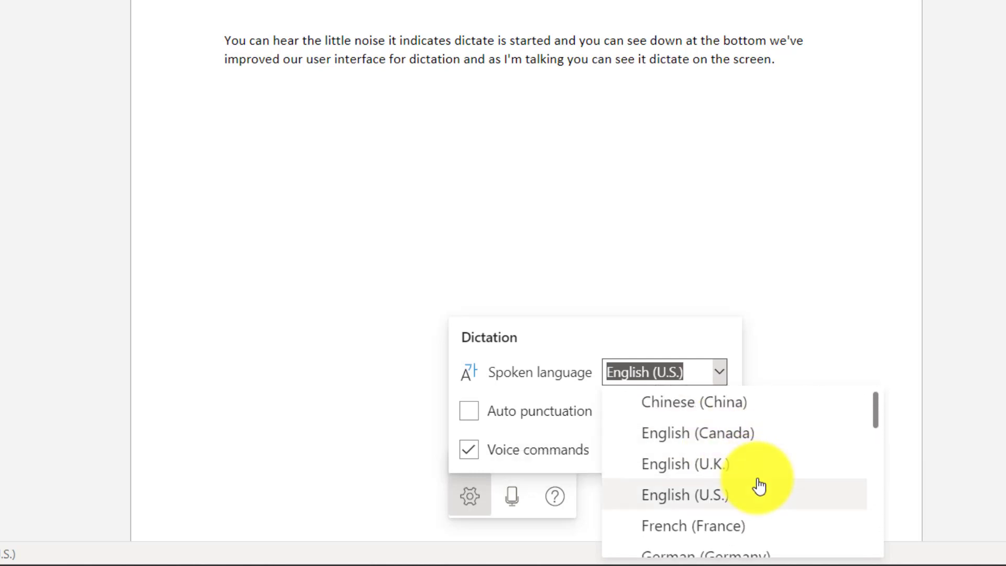
left_click(470, 494)
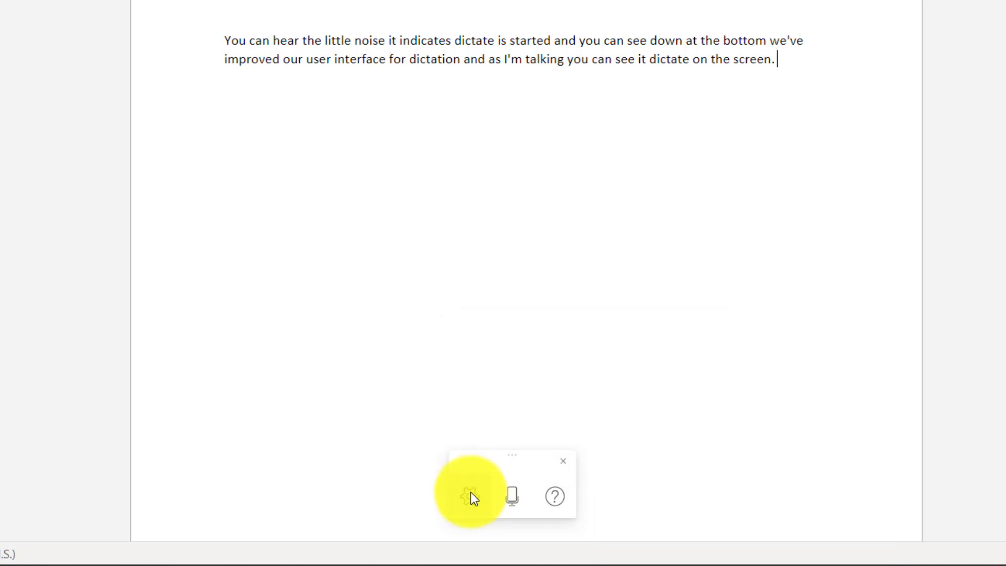
left_click(496, 505)
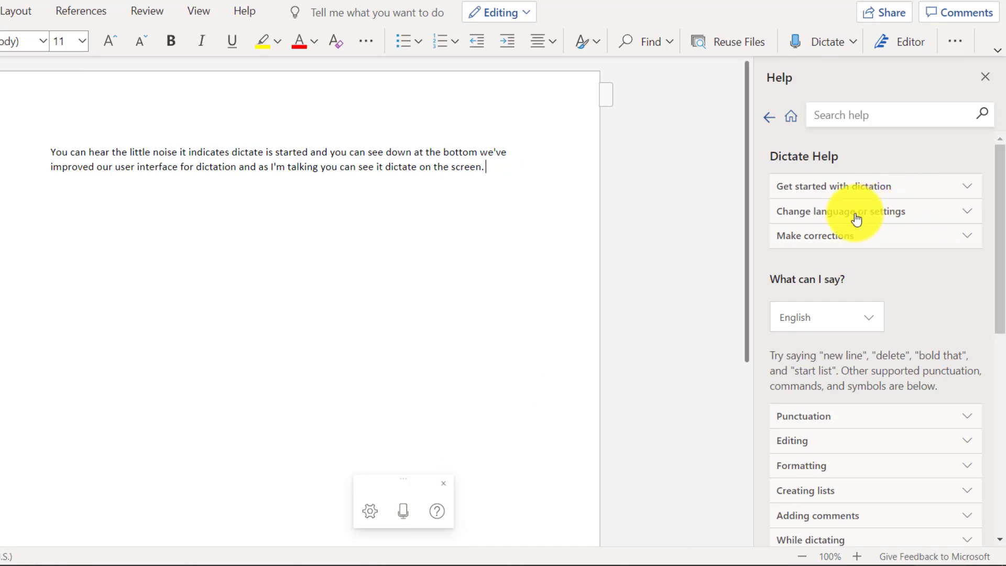
scroll(906, 343, "down", 3)
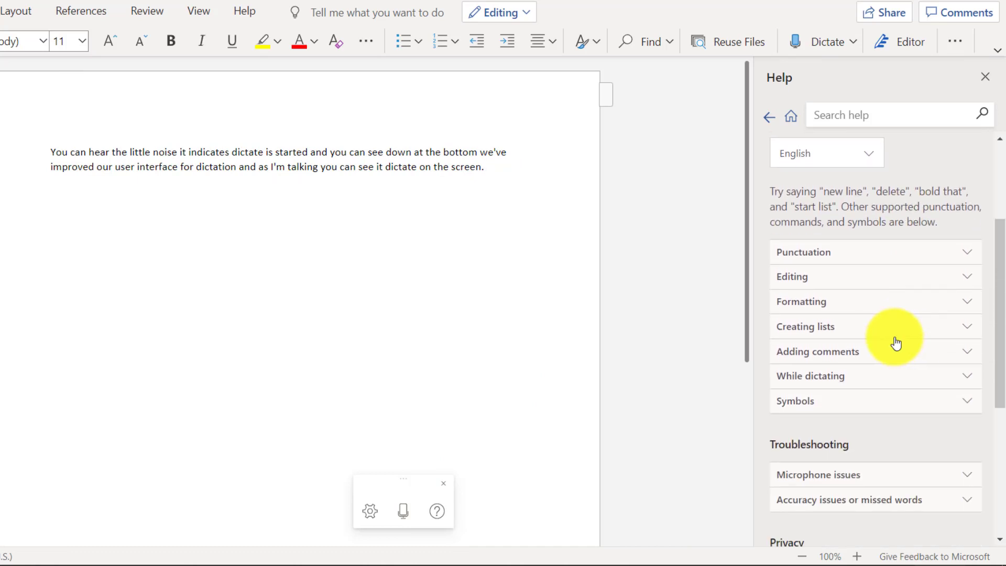
left_click(967, 283)
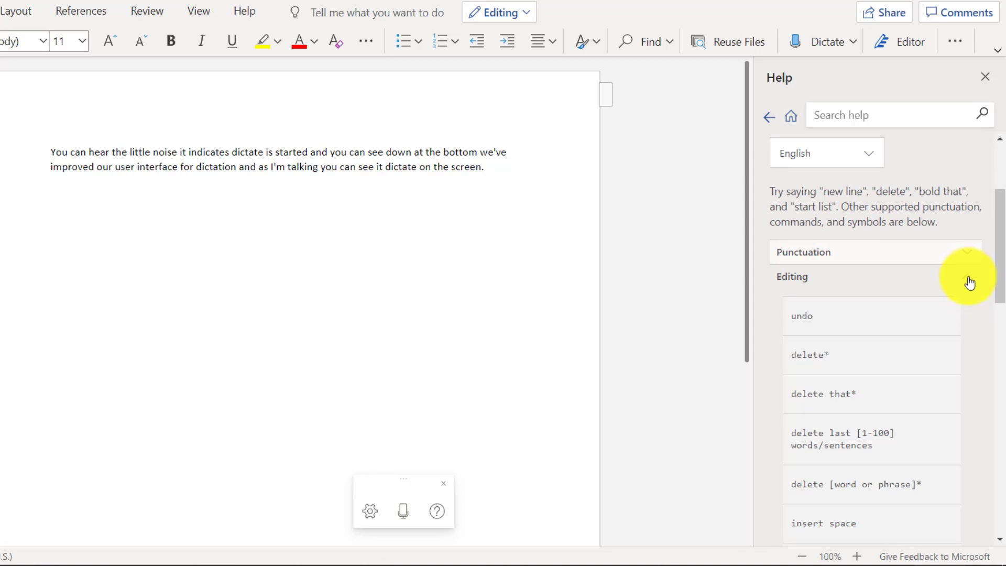
left_click(969, 282)
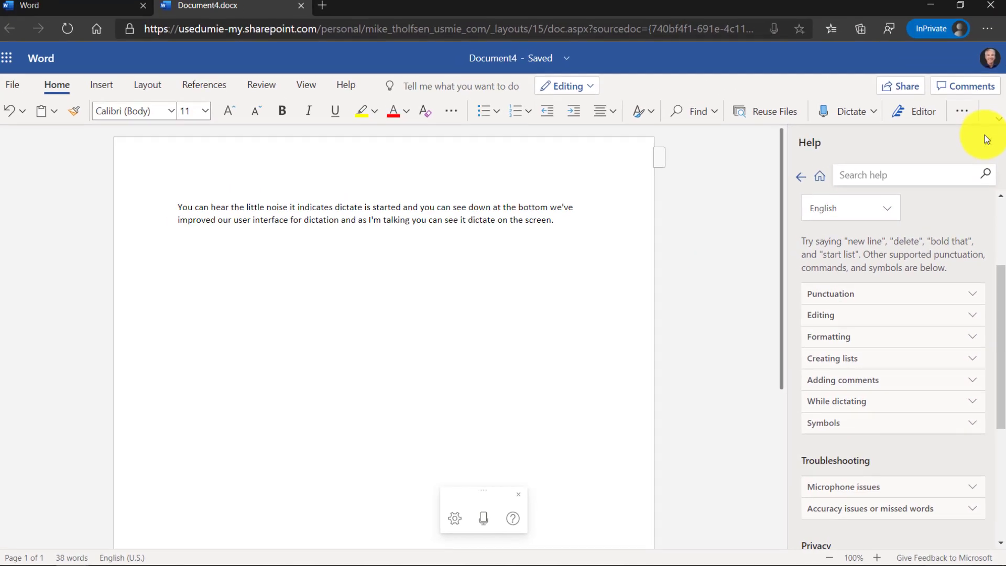
- Dictate "Review this document by 5:00 PM next week." as a second line, then continue on a new line
left_click(985, 138)
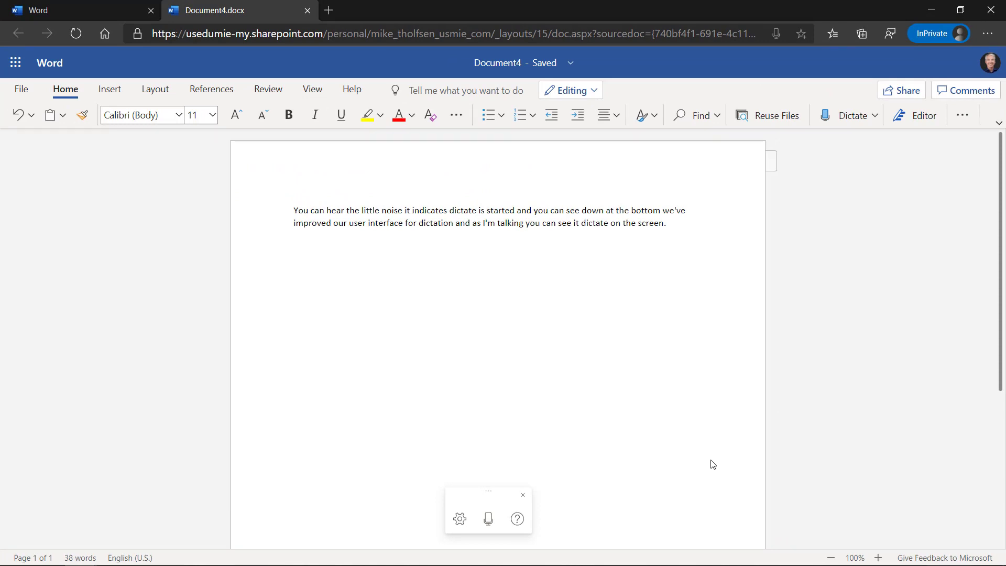
left_click(486, 520)
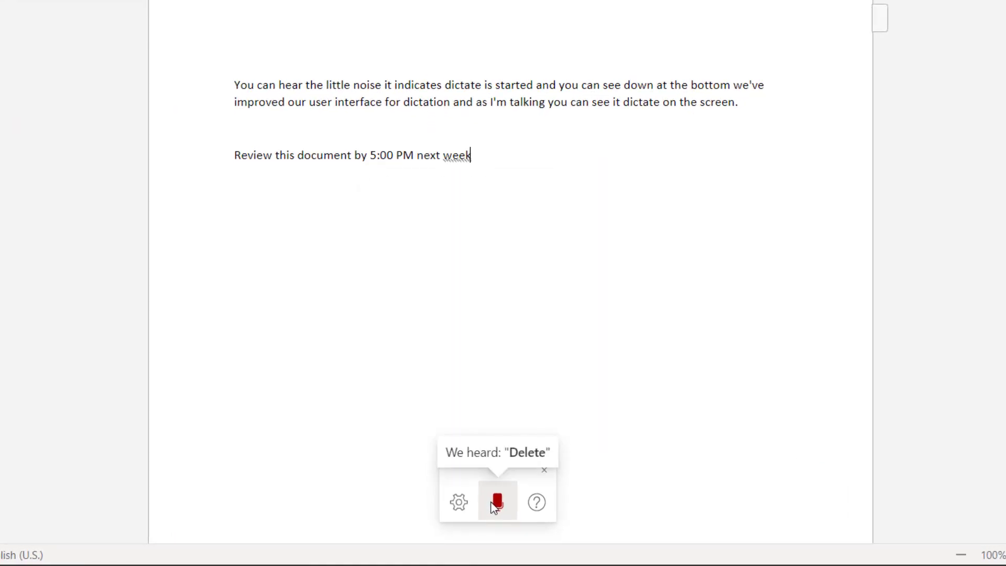
left_click(494, 504)
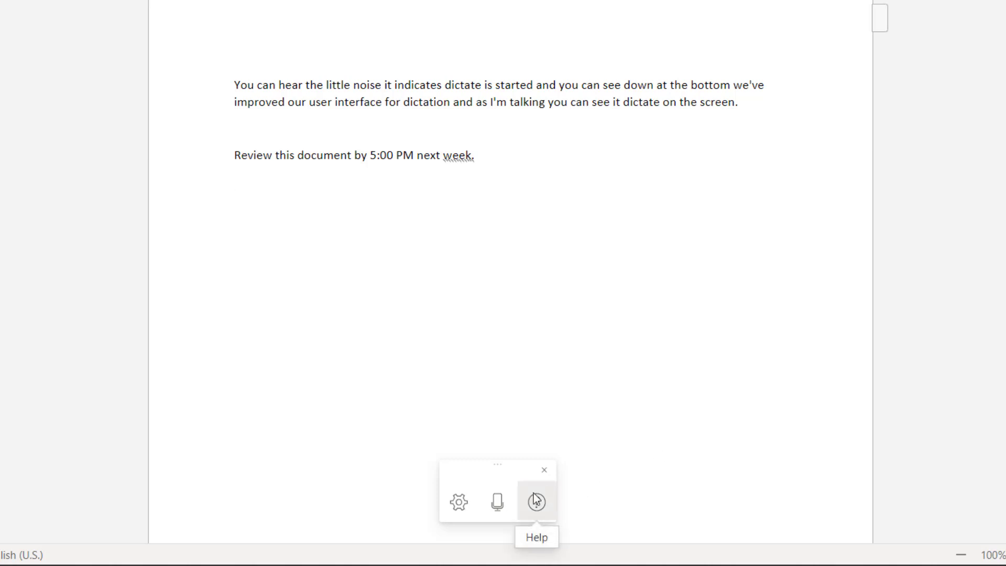
left_click(497, 506)
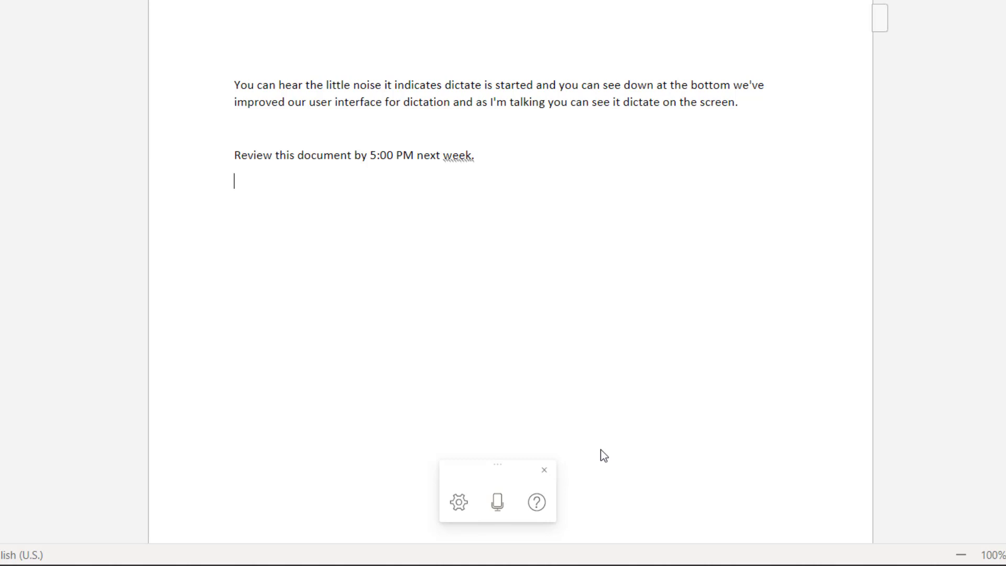
- Dictate a bold question about finishing the project by next week, "project" italic, plus an indented struck-through line
left_click(502, 505)
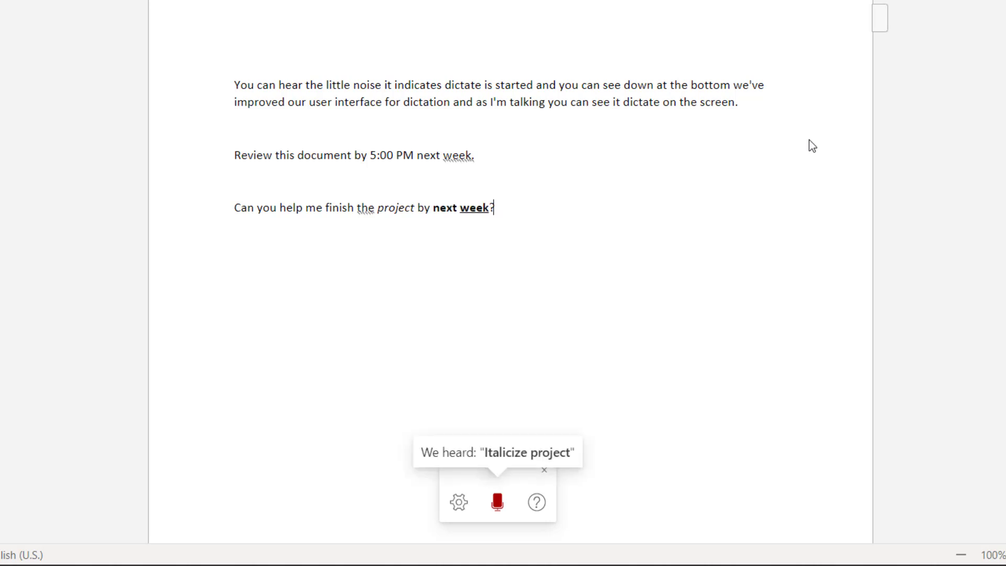
left_click(498, 504)
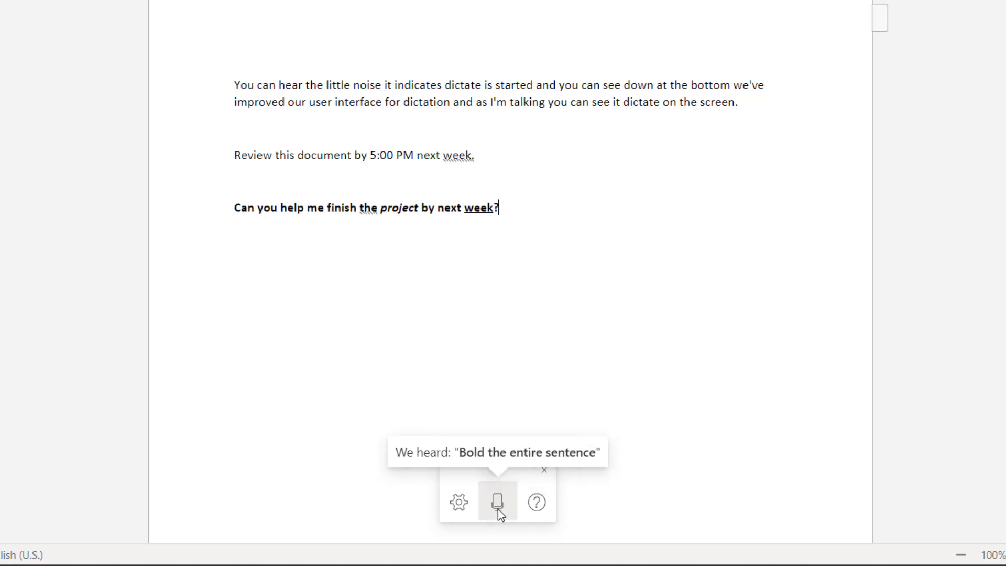
left_click(698, 437)
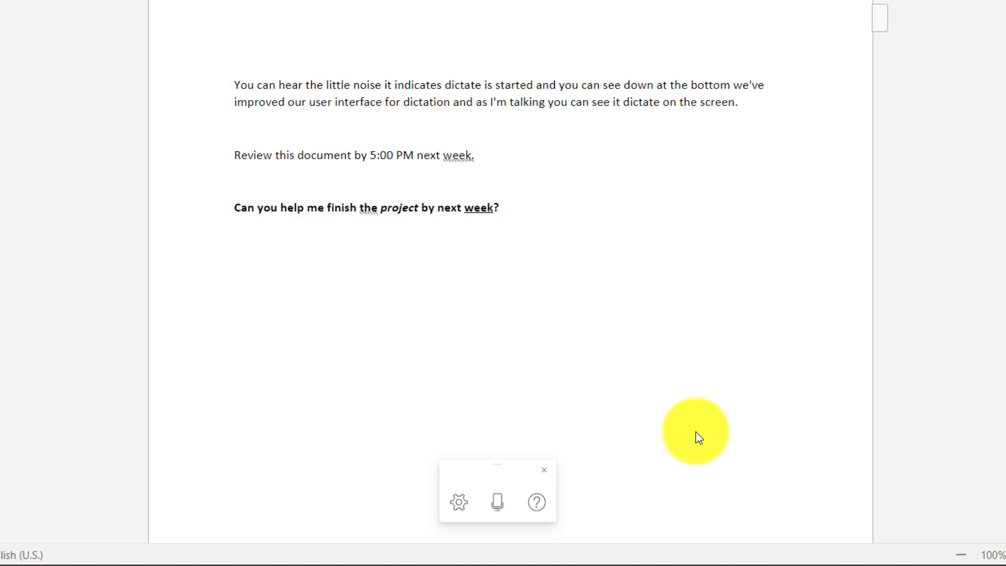
left_click(497, 502)
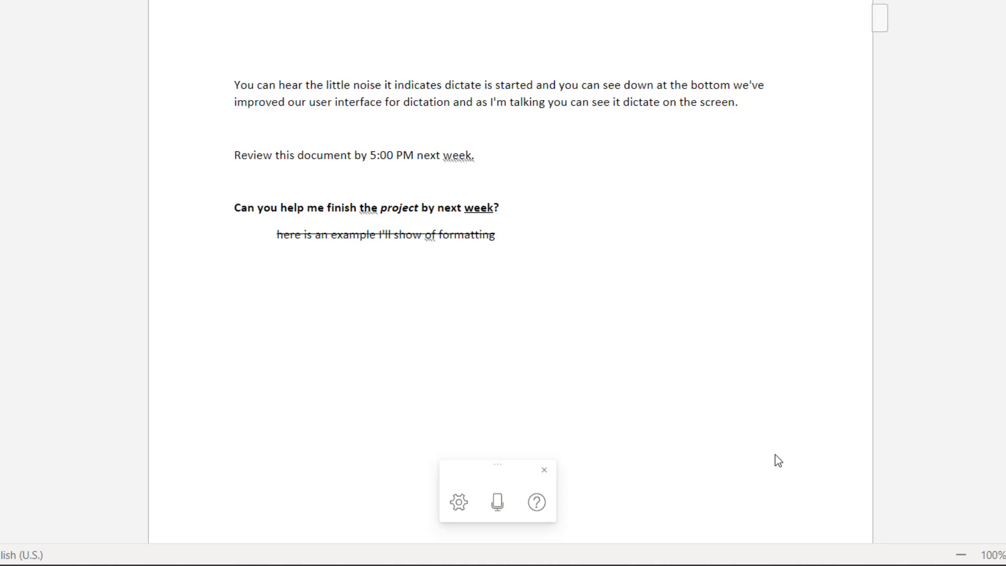
- Dictate two bulleted items and a three-item numbered list ending "who's on 3rd", then exit the list
left_click(488, 504)
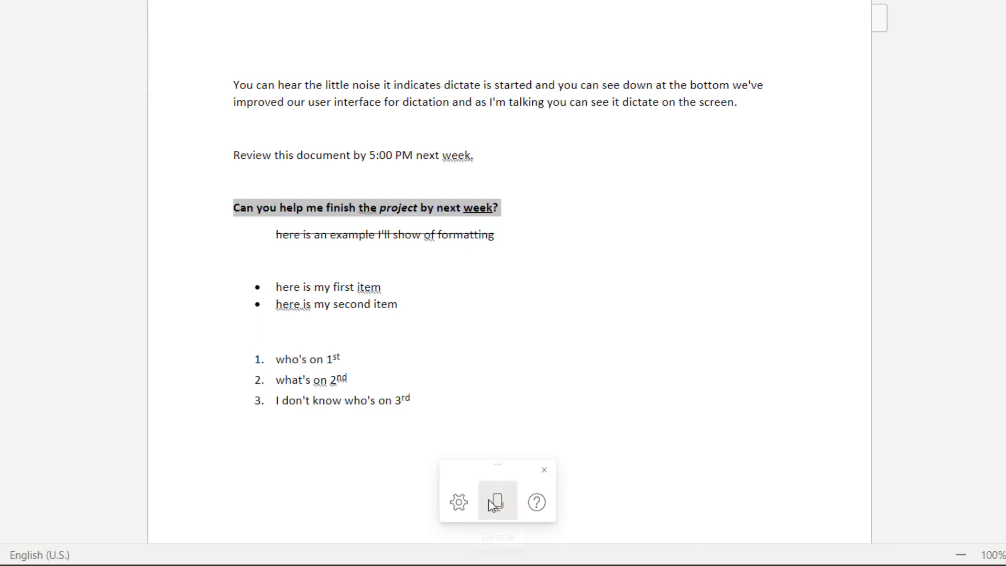
- Add the comment "I'm not really sure about this part" to the bold project question by voice
left_click(495, 501)
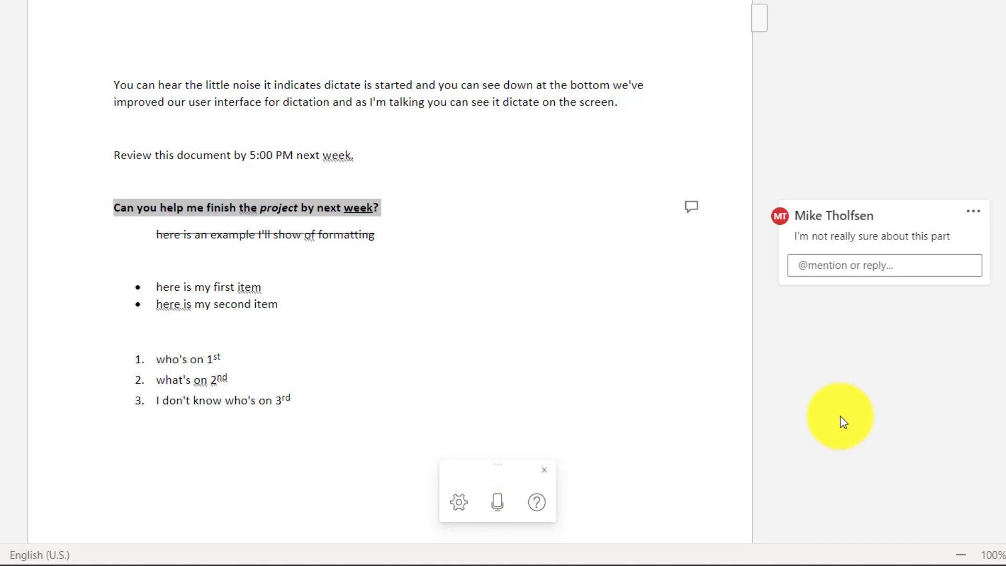
left_click(822, 232)
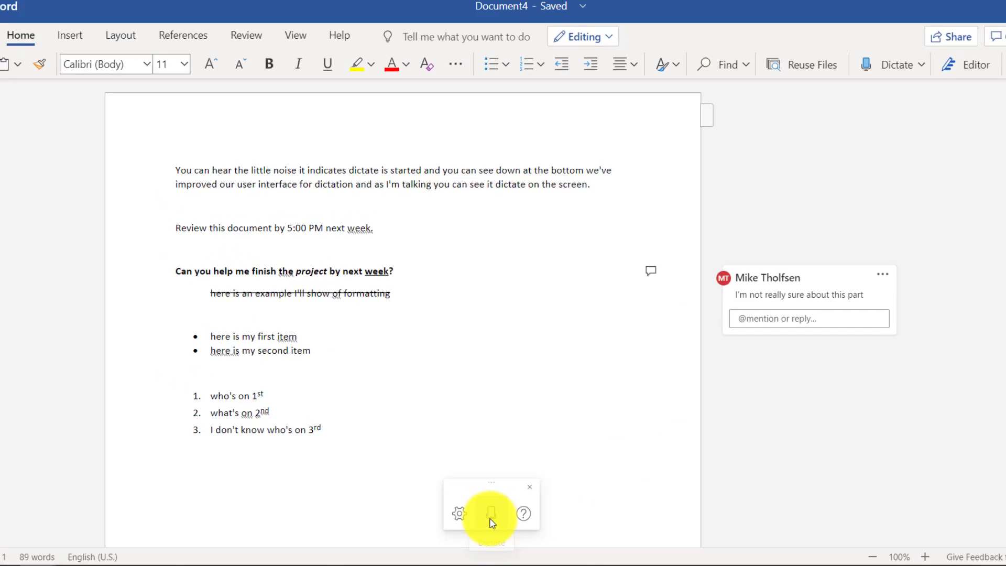
- Toggle dictation off and on, then dictate the line "I've turned it back on now I'm going to say"
left_click(492, 521)
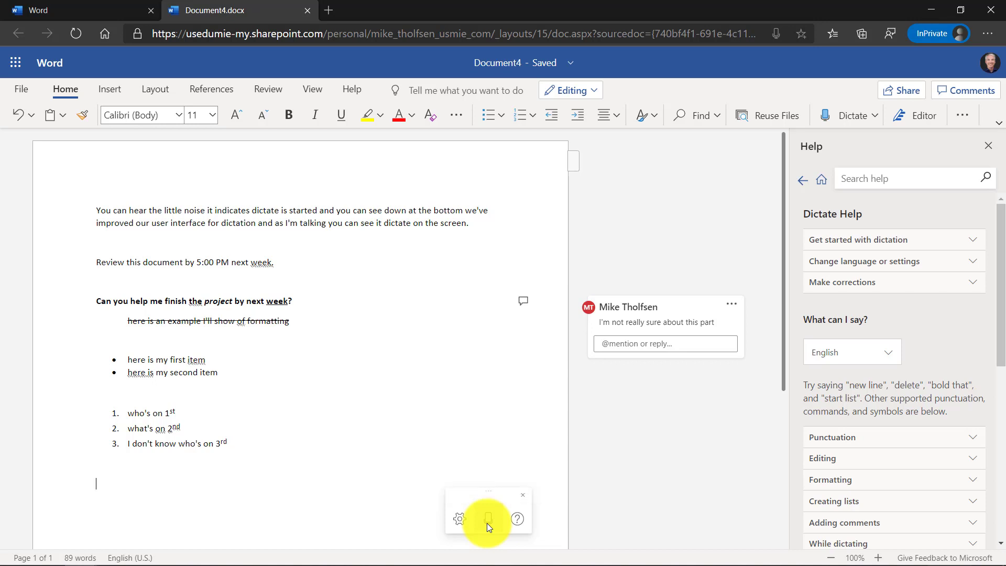
left_click(488, 519)
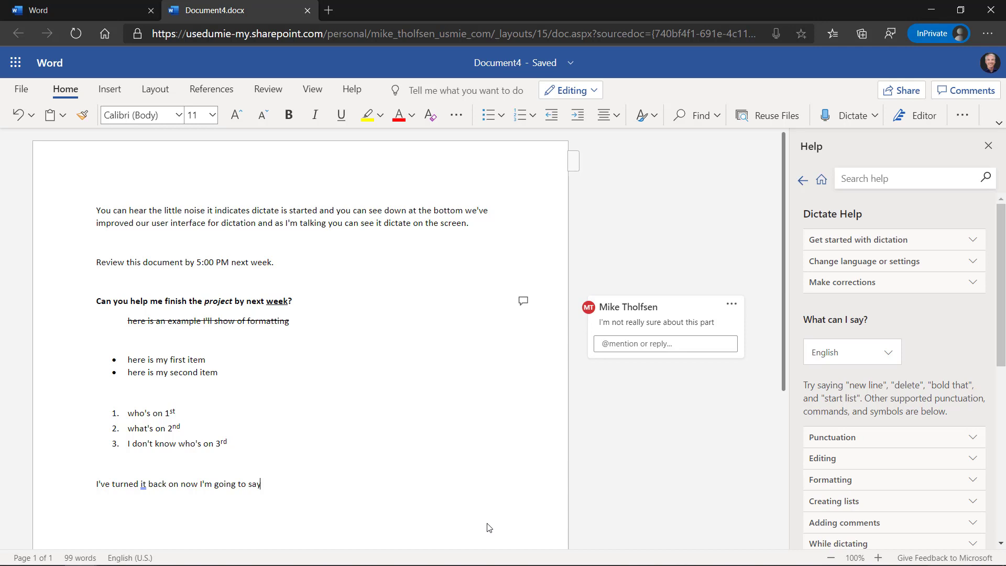
- Show the voice commands for Creating lists, Symbols and Adding comments, including "add comment [your message here]"
left_click(662, 156)
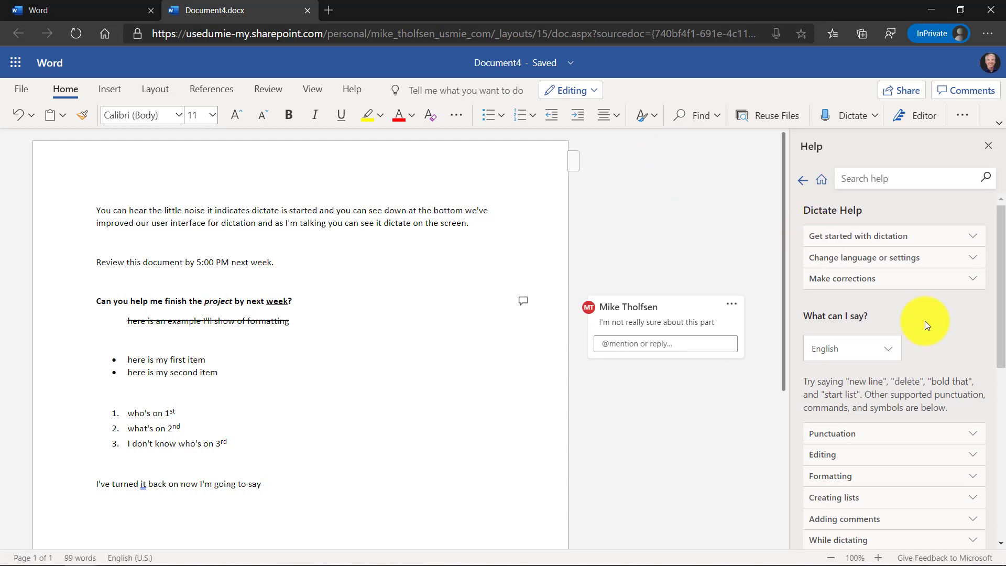
scroll(922, 322, "down", 2)
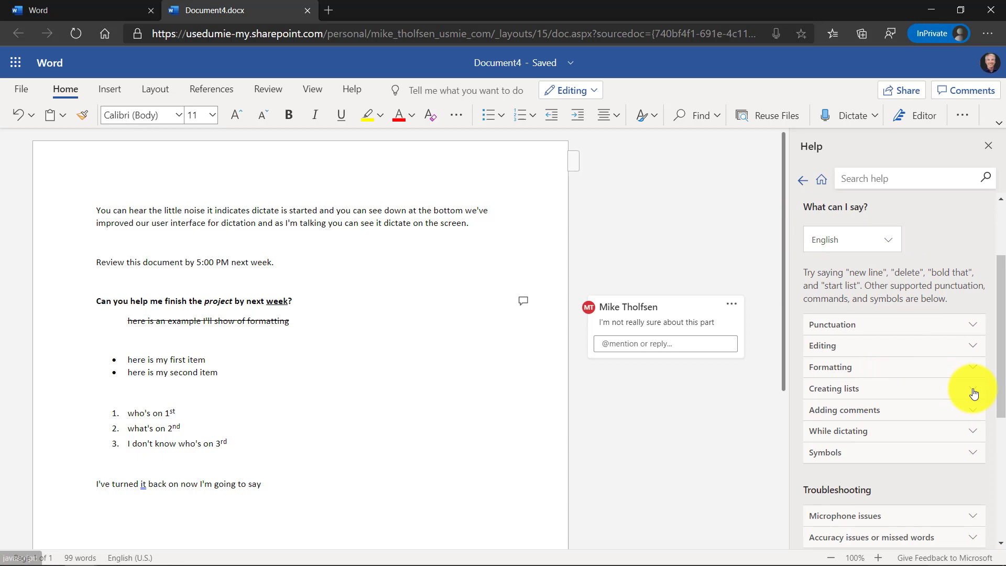
left_click(953, 388)
scroll(920, 356, "down", 5)
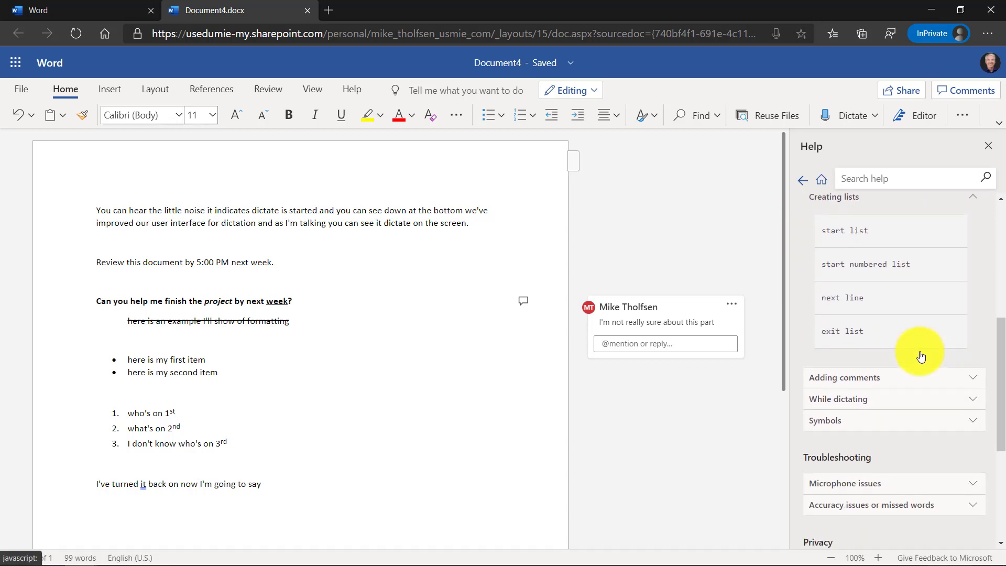
left_click(973, 313)
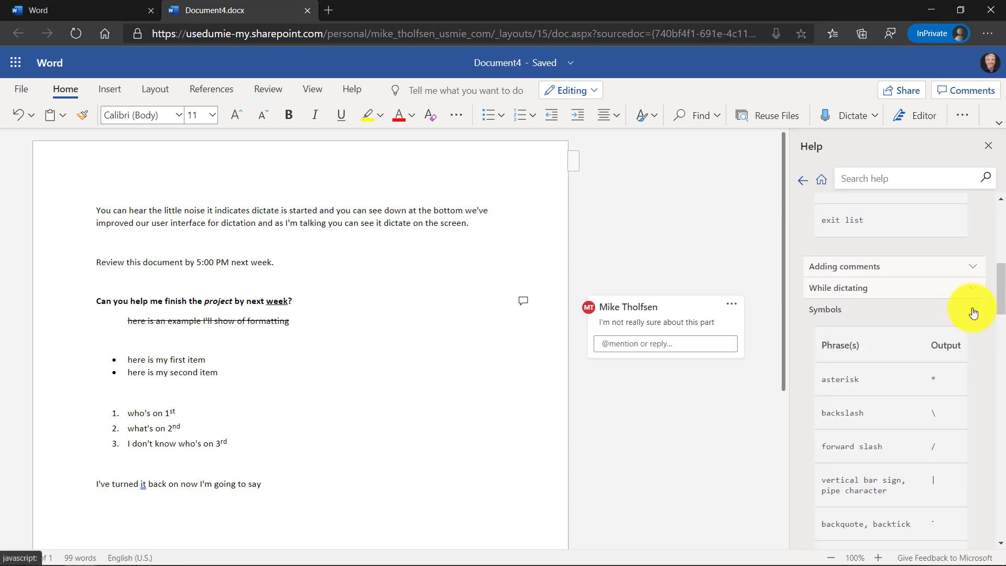
left_click(973, 270)
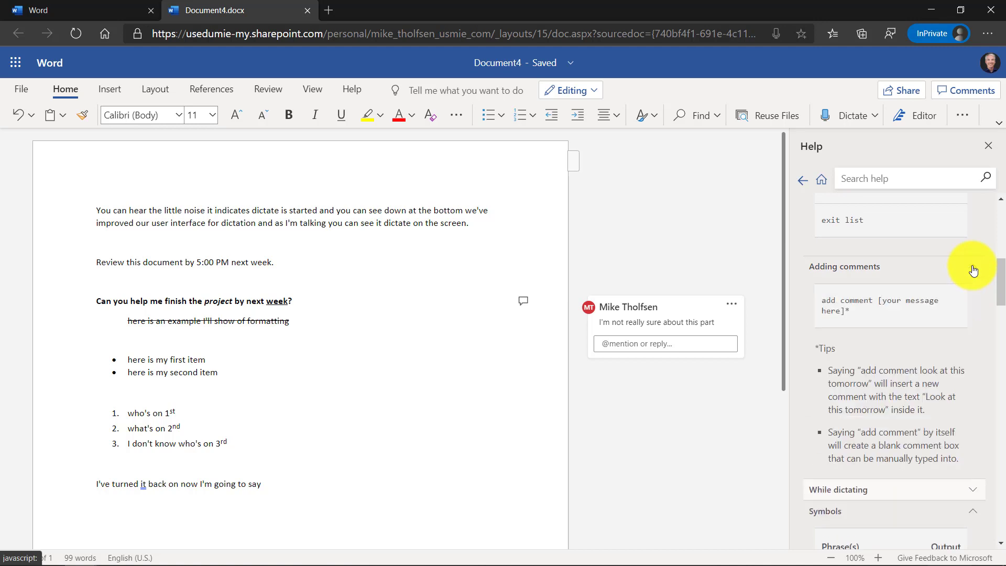